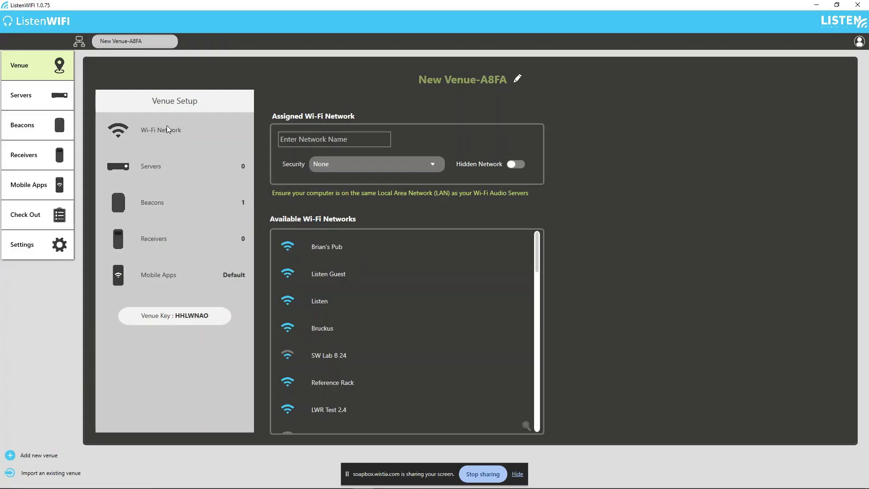
- Glance at the venue list, then replace the title New Venue-A8FA with Listen University
left_click(132, 42)
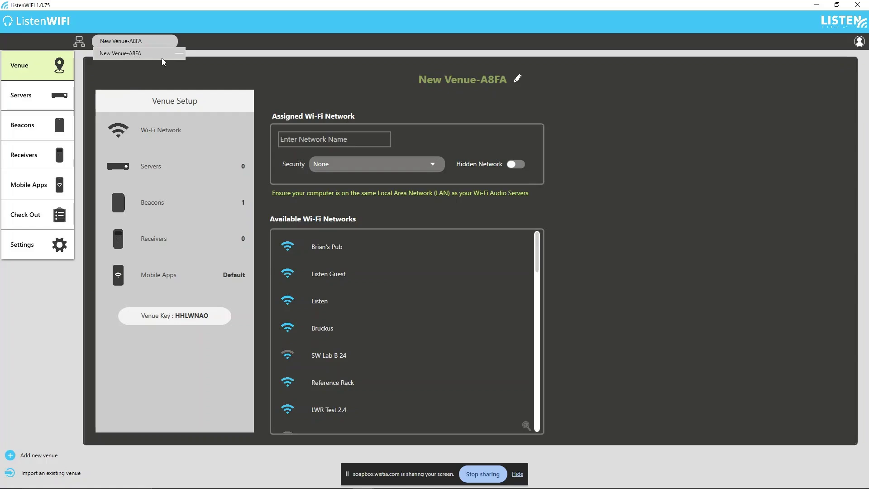
left_click(223, 82)
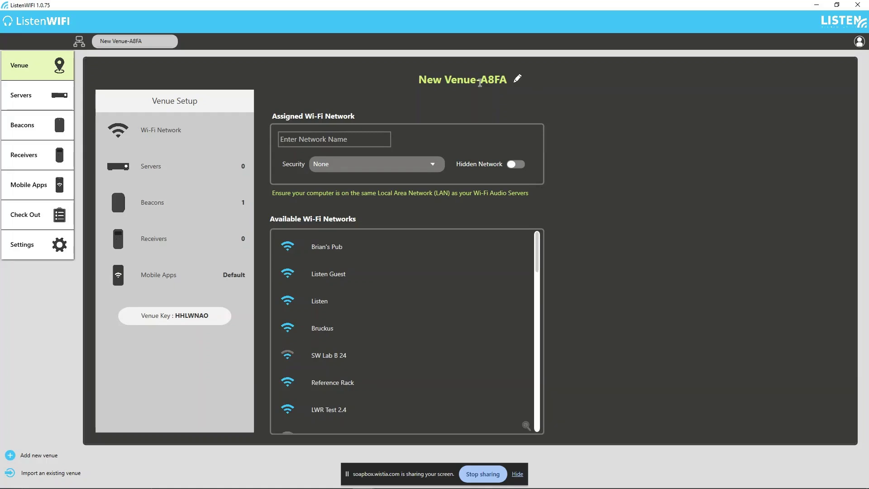
type("Listen U")
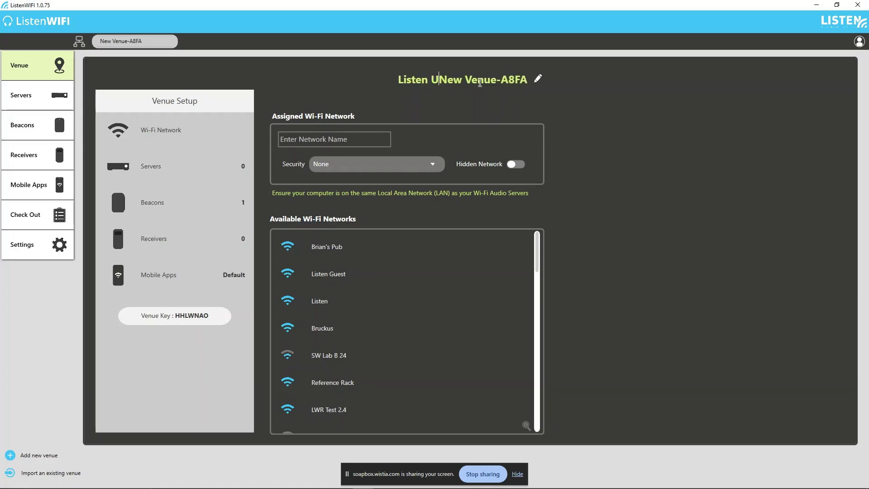
type("niversity")
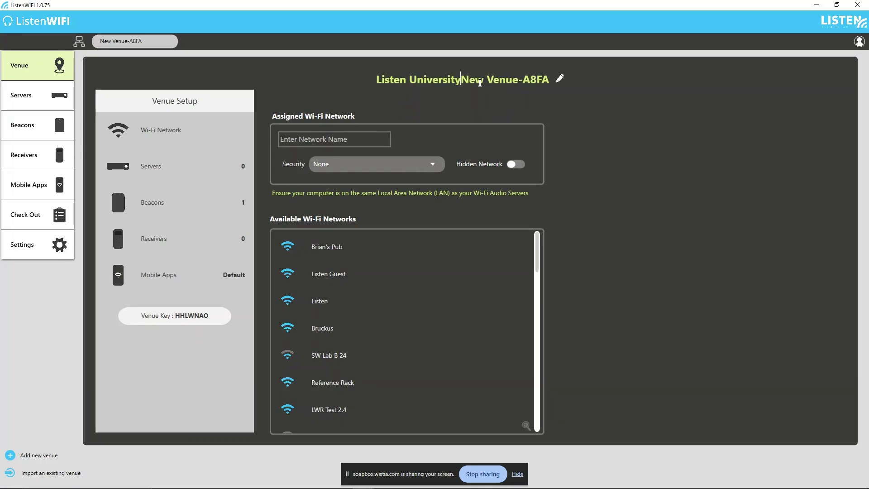
left_click_drag(470, 79, 557, 72)
key("BackSpace")
left_click(600, 109)
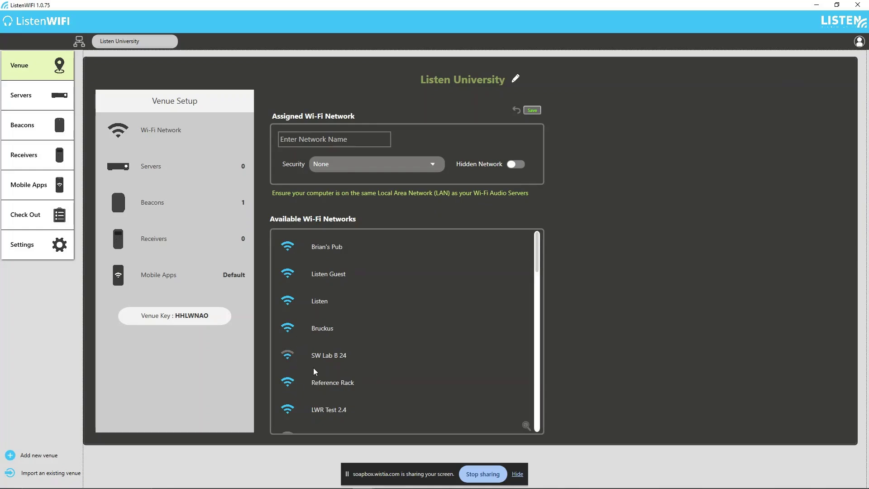
- Assign Brian's Pub with WPA/WPA2-Personal security and a password, save, and show its QR code
left_click(331, 253)
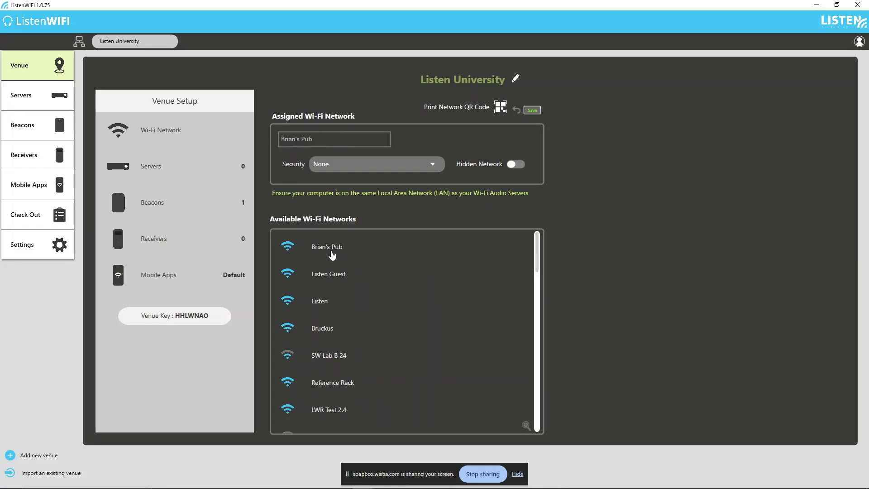
left_click(363, 169)
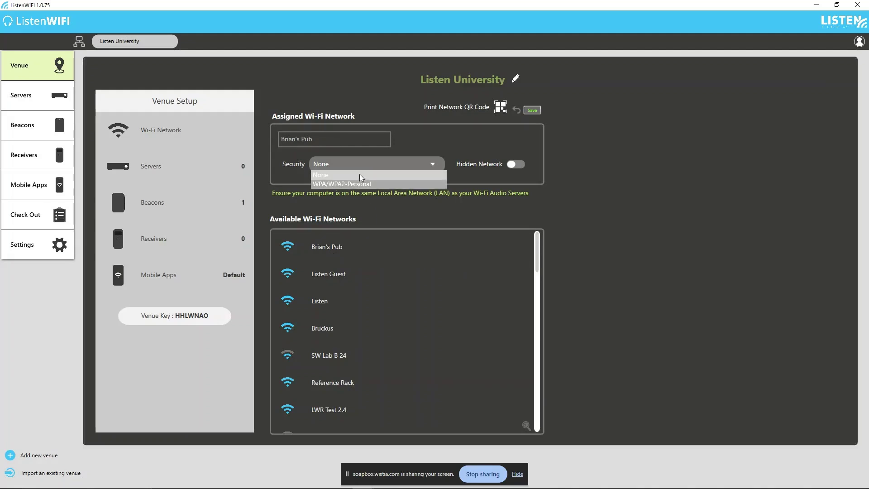
left_click(352, 183)
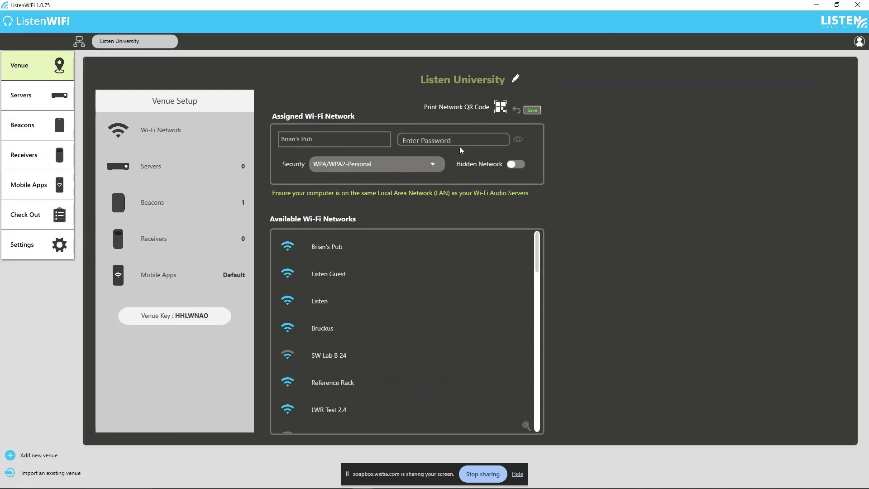
left_click(465, 141)
type("password")
left_click(540, 110)
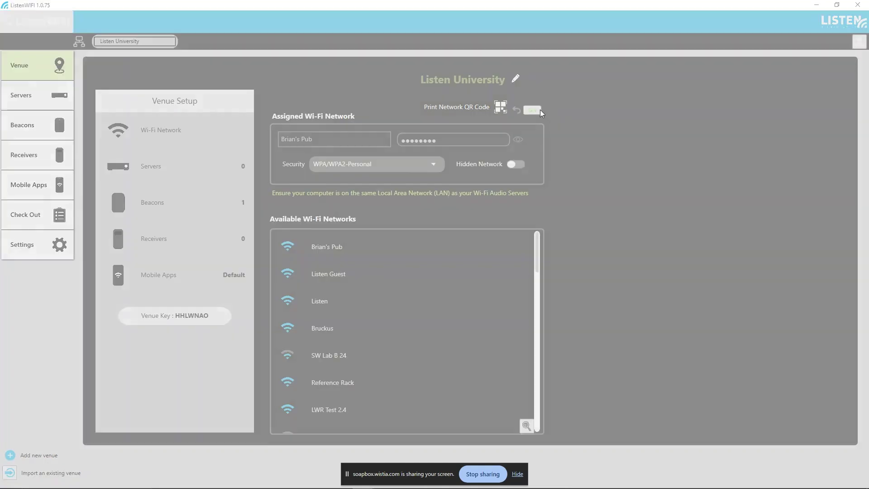
left_click(538, 107)
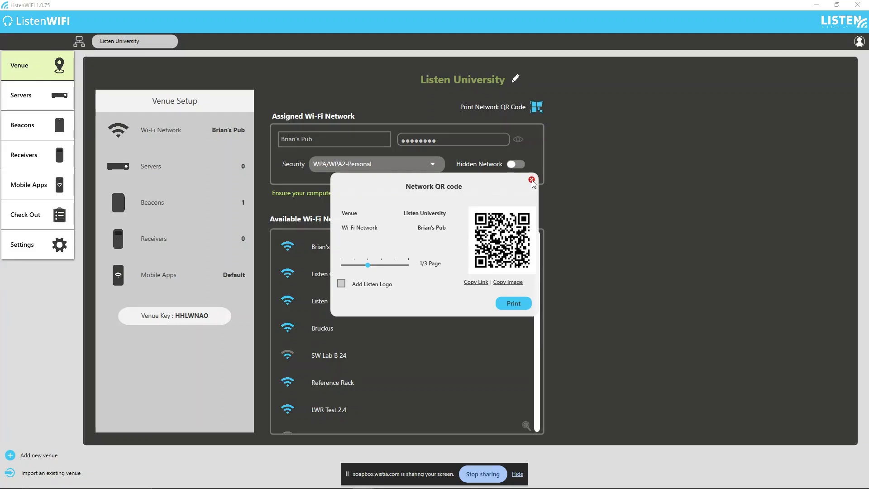
- Toggle the Add Listen Logo checkbox on the QR code, then close the QR code window
left_click(341, 284)
left_click(342, 284)
left_click(342, 284)
left_click(532, 181)
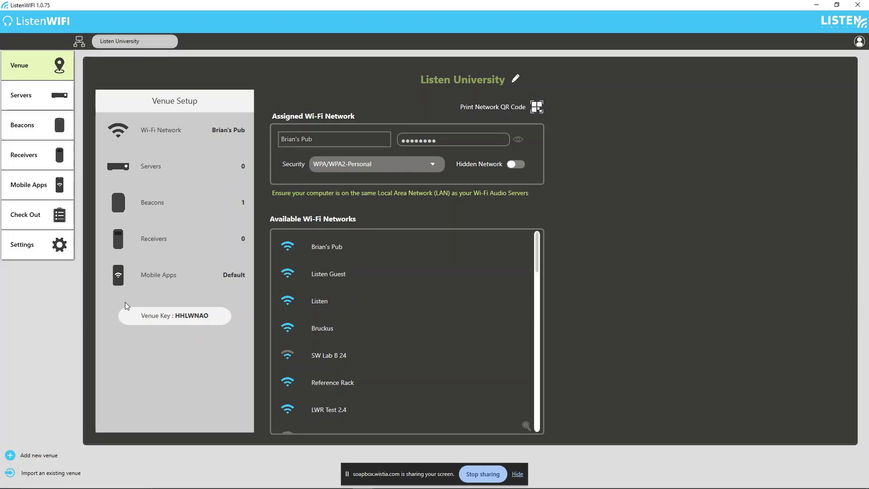